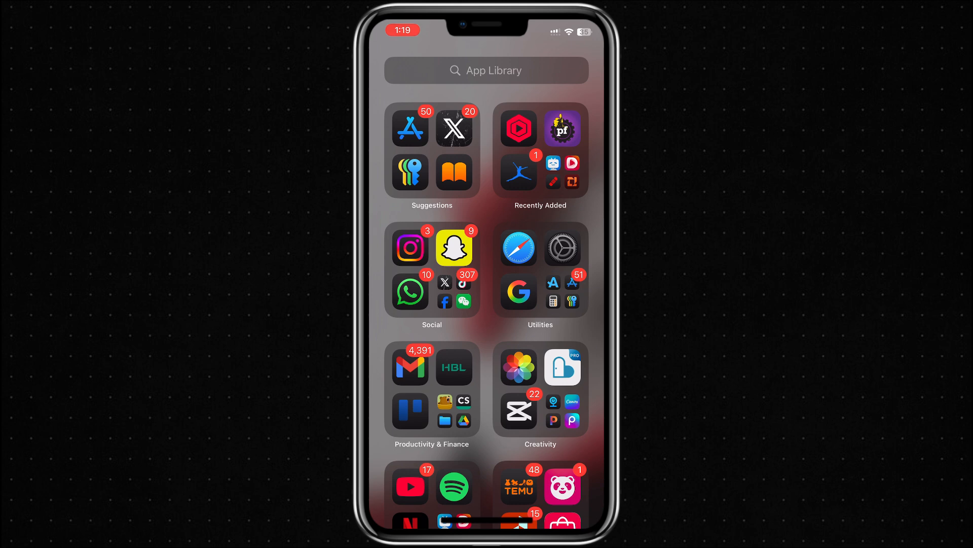
- Search the App Store for 'Youtube studio' and launch YouTube Studio from the results
{"action": "left_click", "coordinate": [413, 128]}
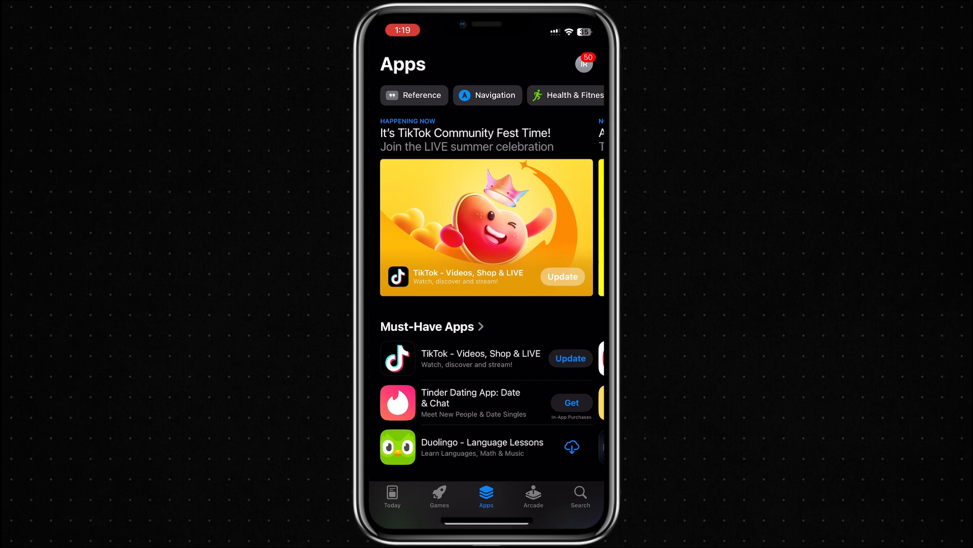
{"action": "left_click", "coordinate": [581, 496]}
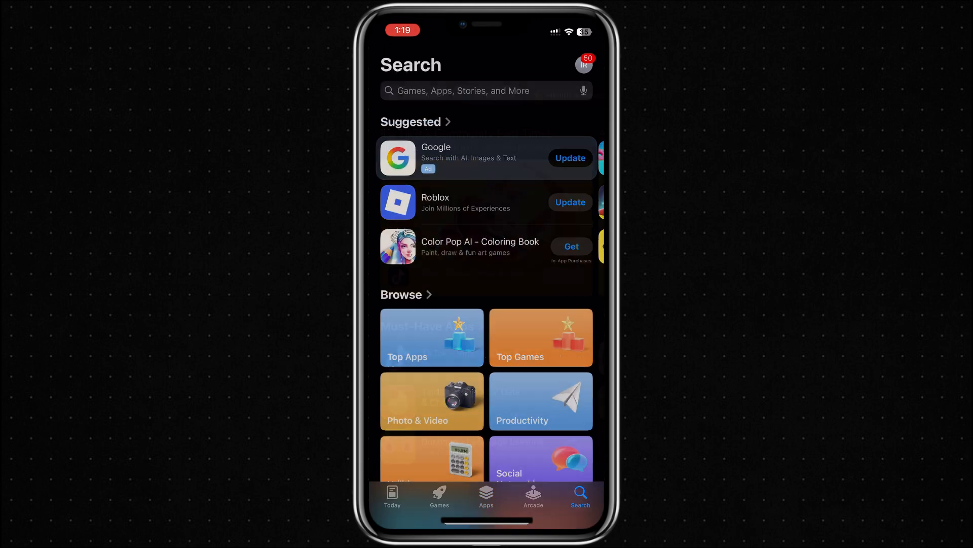
{"action": "left_click", "coordinate": [487, 90]}
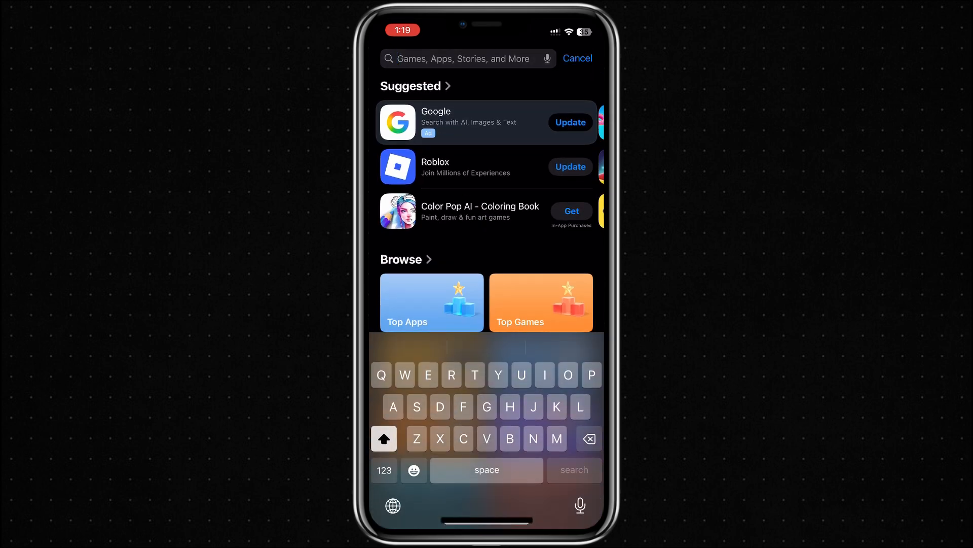
{"action": "type", "text": "Youtube studio"}
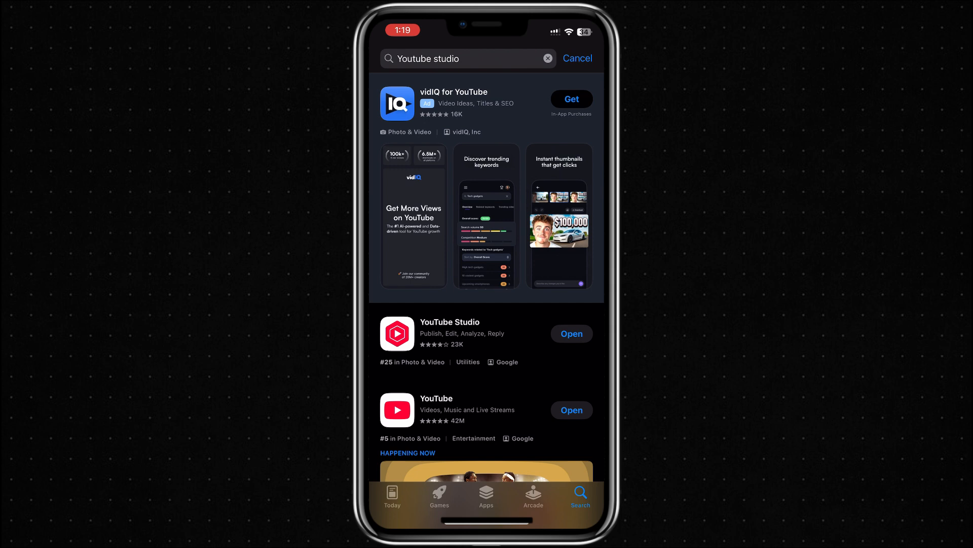
{"action": "left_click", "coordinate": [450, 321]}
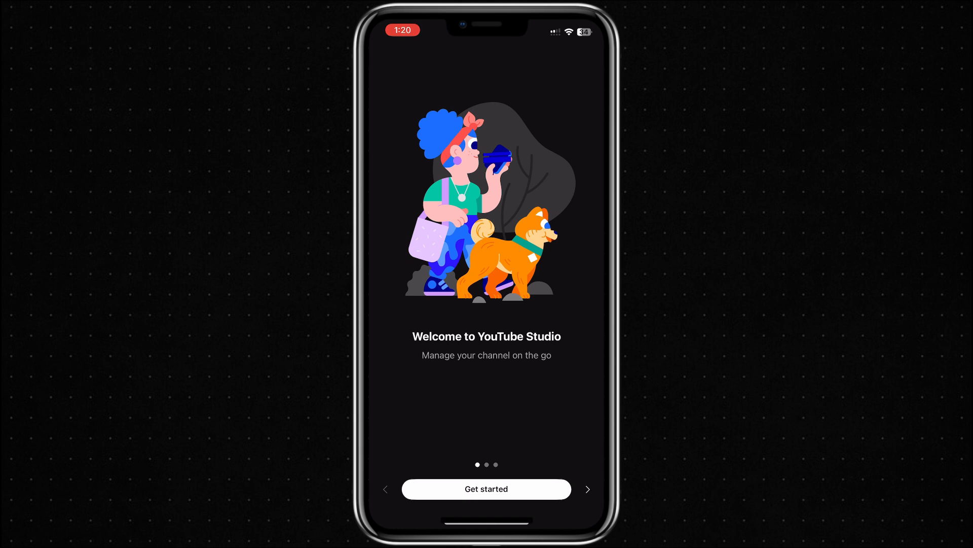
- Get started and sign in with the channel account to reach the dashboard
{"action": "left_click", "coordinate": [486, 488]}
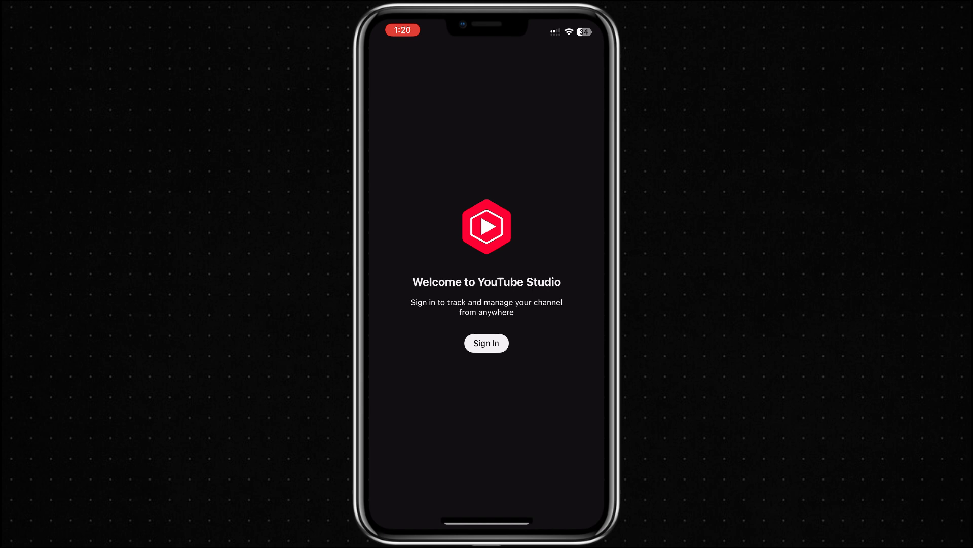
{"action": "left_click", "coordinate": [487, 344]}
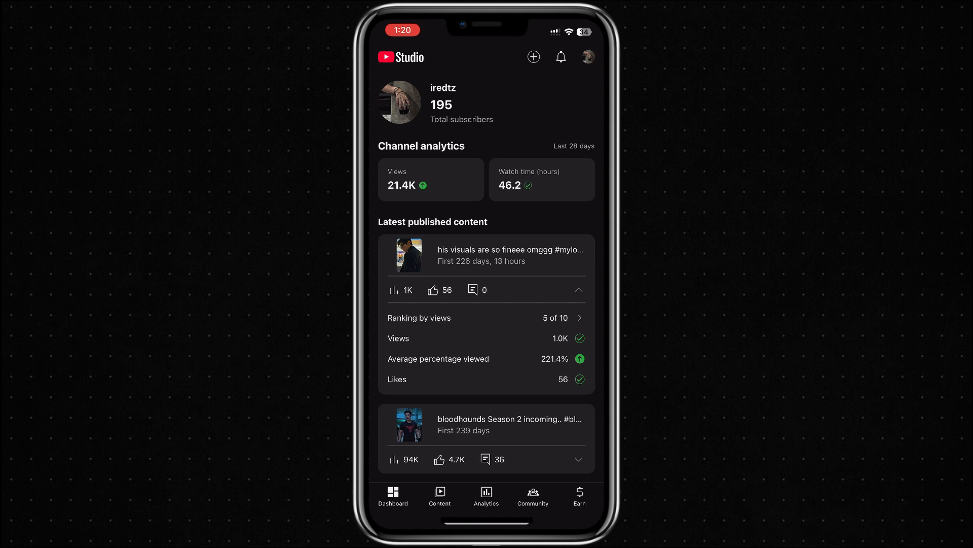
{"action": "scroll", "coordinate": [487, 304], "scroll_direction": "down", "scroll_amount": 2}
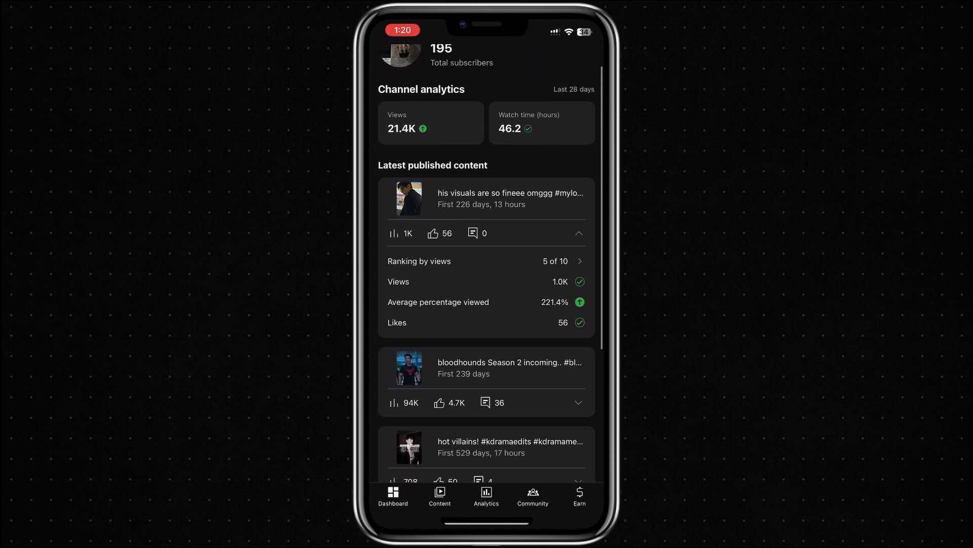
{"action": "scroll", "coordinate": [487, 304], "scroll_direction": "down", "scroll_amount": 5}
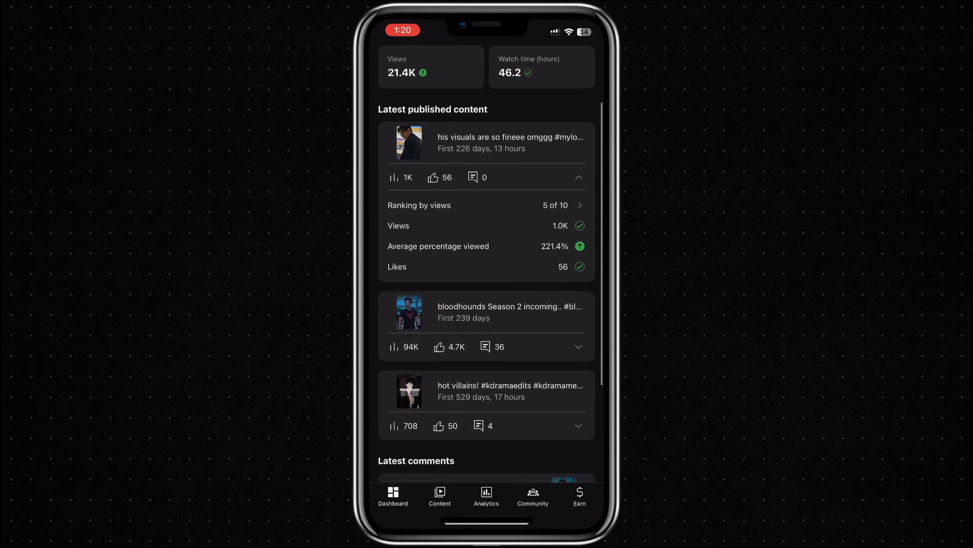
{"action": "scroll", "coordinate": [488, 305], "scroll_direction": "down", "scroll_amount": 3}
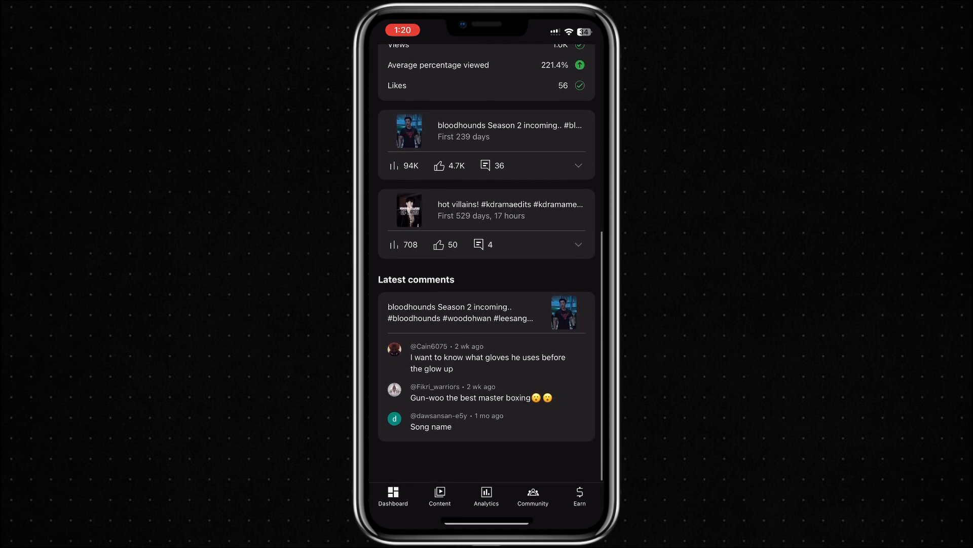
{"action": "scroll", "coordinate": [487, 305], "scroll_direction": "up", "scroll_amount": 10}
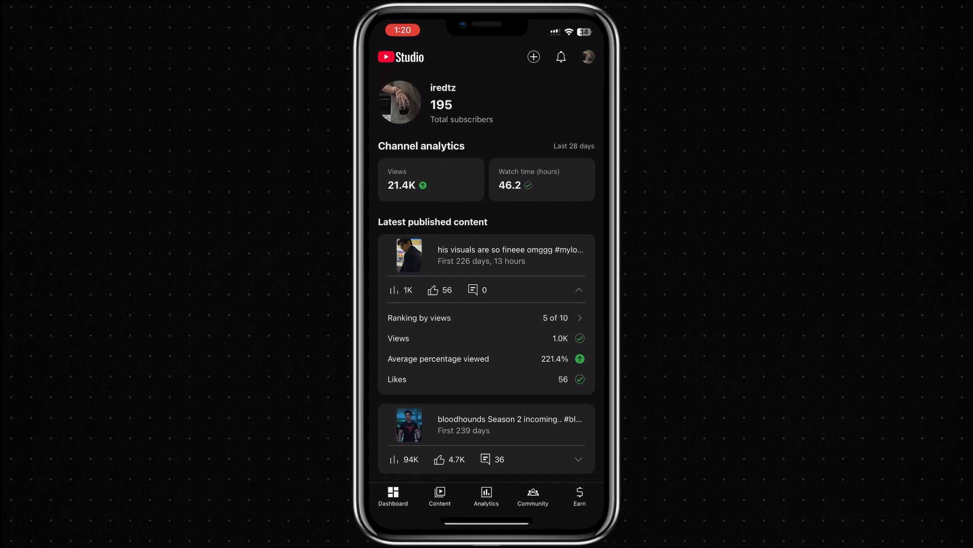
{"action": "left_click", "coordinate": [439, 496]}
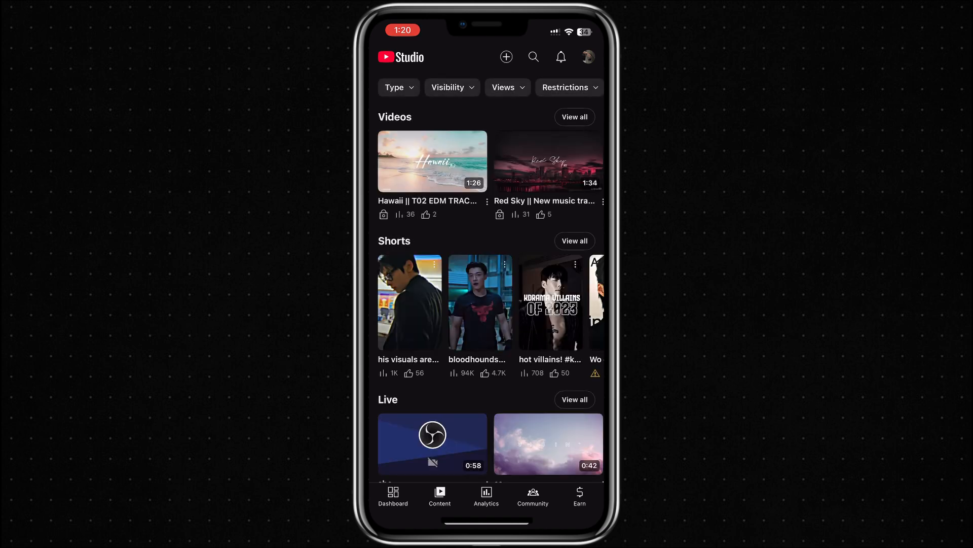
{"action": "left_click", "coordinate": [486, 495]}
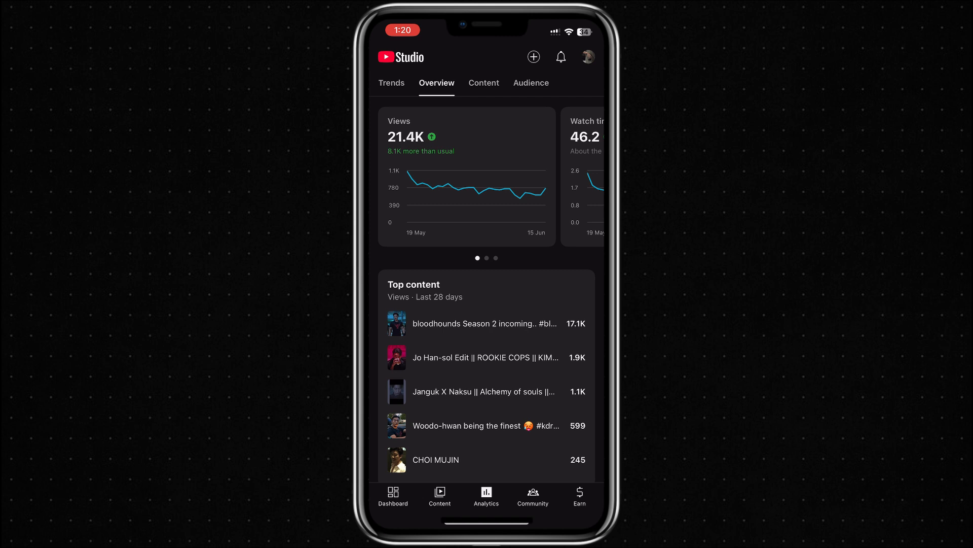
{"action": "left_click", "coordinate": [579, 496]}
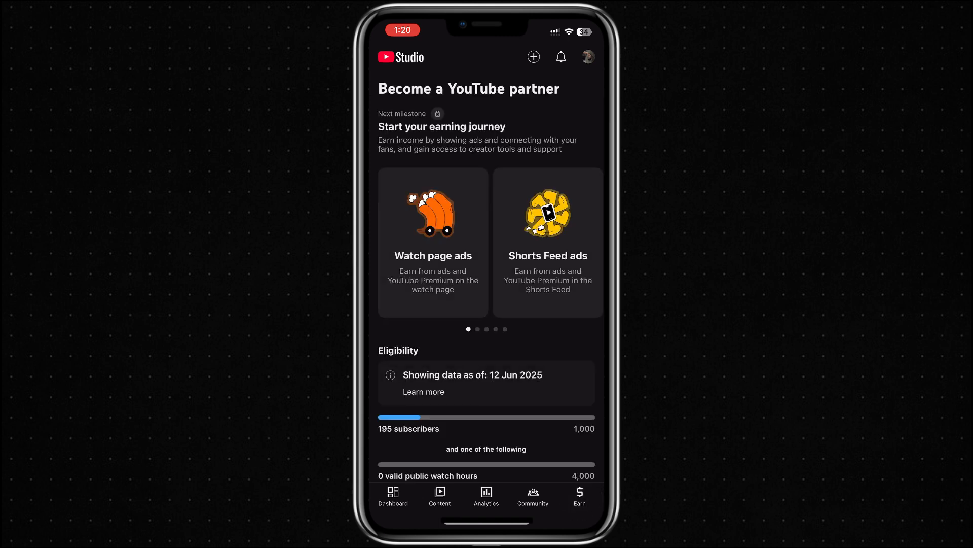
{"action": "left_click", "coordinate": [439, 495]}
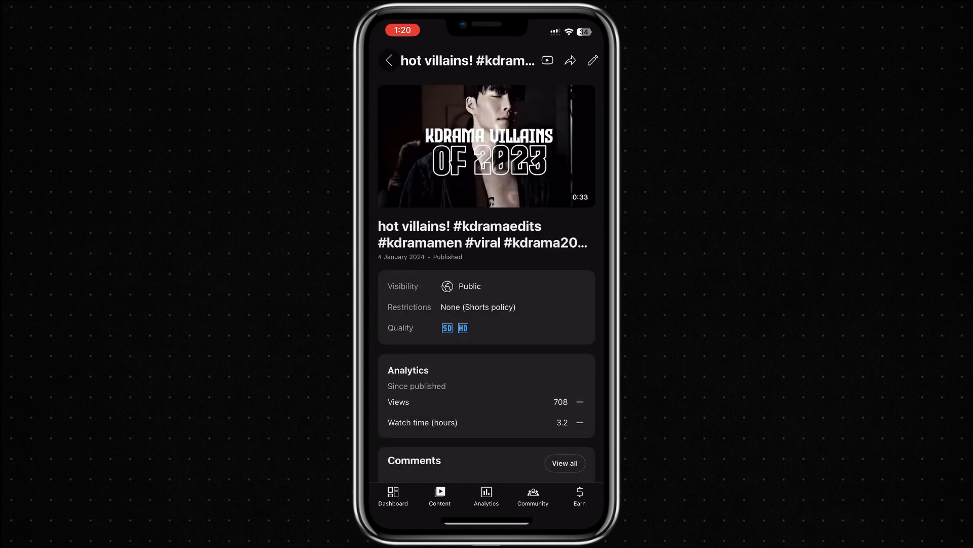
{"action": "scroll", "coordinate": [487, 304], "scroll_direction": "down", "scroll_amount": 4}
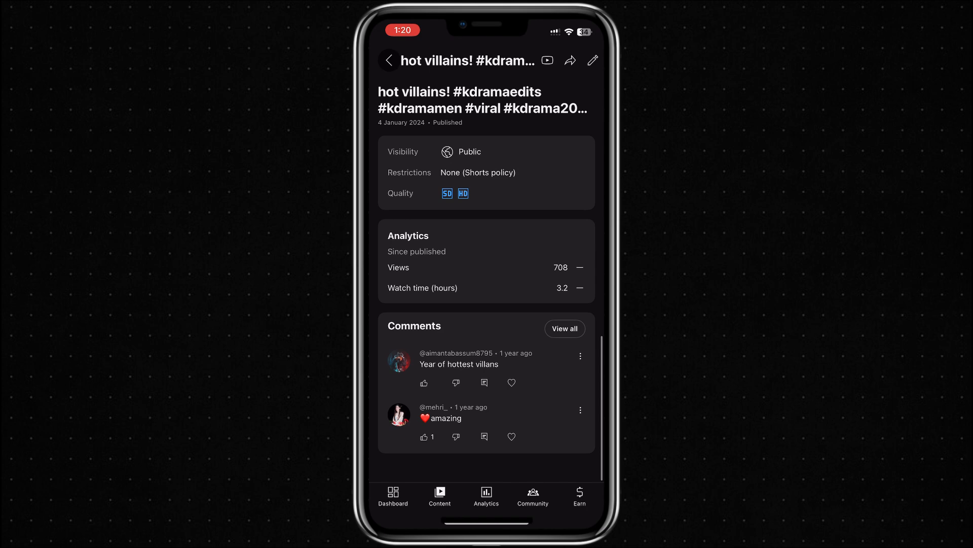
{"action": "scroll", "coordinate": [487, 304], "scroll_direction": "up", "scroll_amount": 4}
{"action": "left_click", "coordinate": [389, 60]}
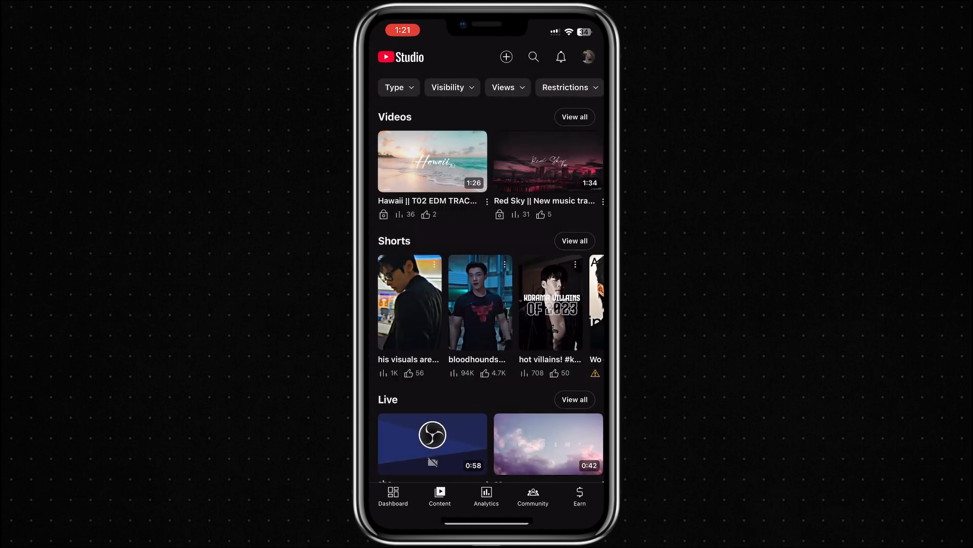
{"action": "left_click", "coordinate": [393, 496]}
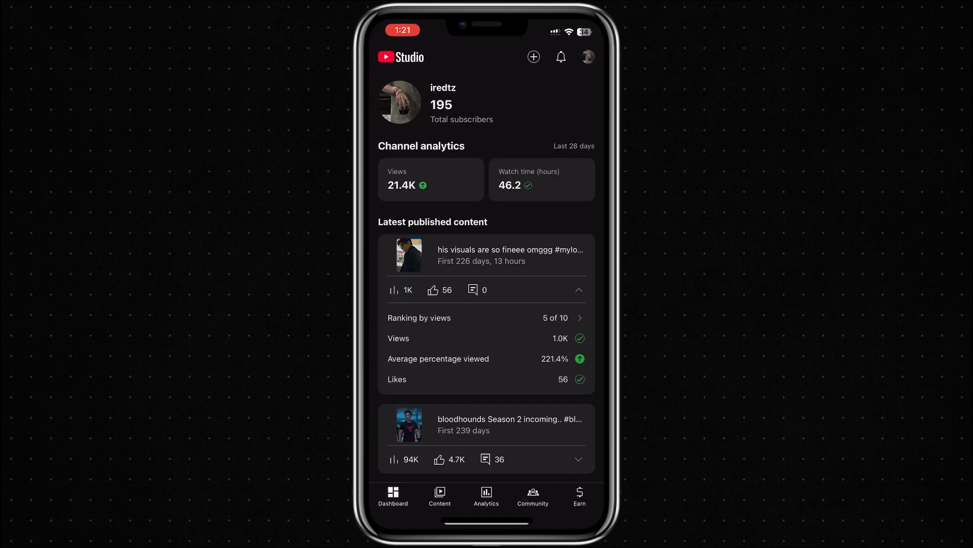